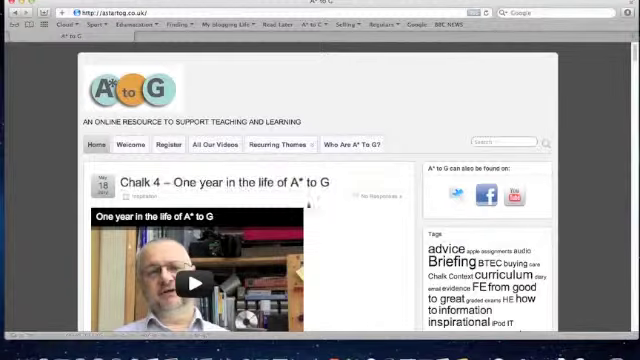
{"action": "scroll", "coordinate": [399, 236], "scroll_direction": "down", "scroll_amount": 5}
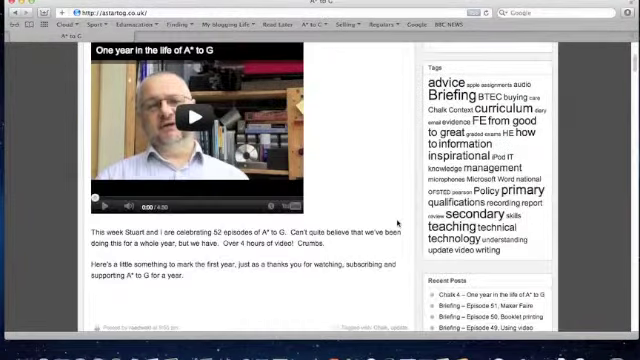
{"action": "scroll", "coordinate": [398, 224], "scroll_direction": "down", "scroll_amount": 5}
{"action": "scroll", "coordinate": [398, 224], "scroll_direction": "down", "scroll_amount": 5}
{"action": "scroll", "coordinate": [398, 224], "scroll_direction": "down", "scroll_amount": 5}
{"action": "scroll", "coordinate": [398, 224], "scroll_direction": "down", "scroll_amount": 5}
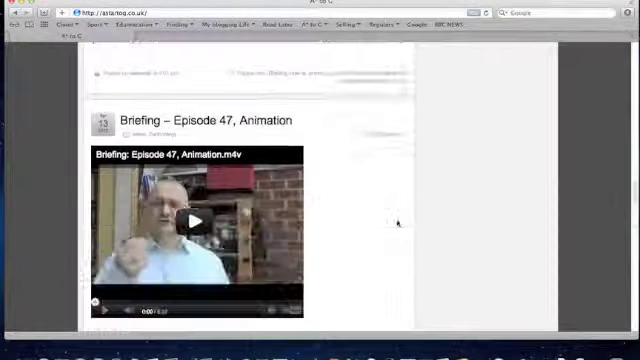
{"action": "scroll", "coordinate": [397, 223], "scroll_direction": "down", "scroll_amount": 5}
{"action": "scroll", "coordinate": [397, 223], "scroll_direction": "down", "scroll_amount": 5}
{"action": "scroll", "coordinate": [397, 223], "scroll_direction": "down", "scroll_amount": 5}
{"action": "scroll", "coordinate": [397, 223], "scroll_direction": "down", "scroll_amount": 5}
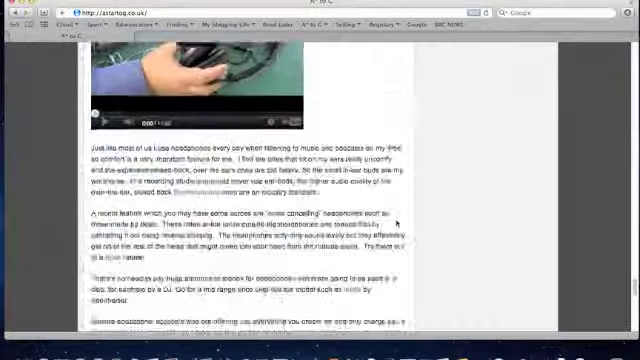
{"action": "scroll", "coordinate": [397, 223], "scroll_direction": "down", "scroll_amount": 5}
{"action": "scroll", "coordinate": [397, 223], "scroll_direction": "down", "scroll_amount": 5}
{"action": "scroll", "coordinate": [396, 221], "scroll_direction": "up", "scroll_amount": 1}
{"action": "scroll", "coordinate": [396, 221], "scroll_direction": "down", "scroll_amount": 5}
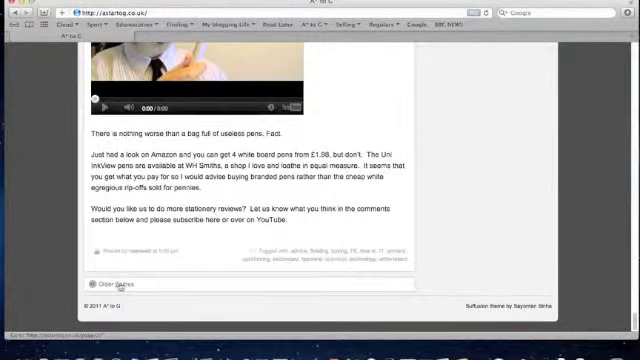
{"action": "scroll", "coordinate": [403, 196], "scroll_direction": "up", "scroll_amount": 5}
{"action": "scroll", "coordinate": [403, 196], "scroll_direction": "up", "scroll_amount": 5}
{"action": "scroll", "coordinate": [403, 196], "scroll_direction": "up", "scroll_amount": 5}
{"action": "scroll", "coordinate": [404, 193], "scroll_direction": "up", "scroll_amount": 5}
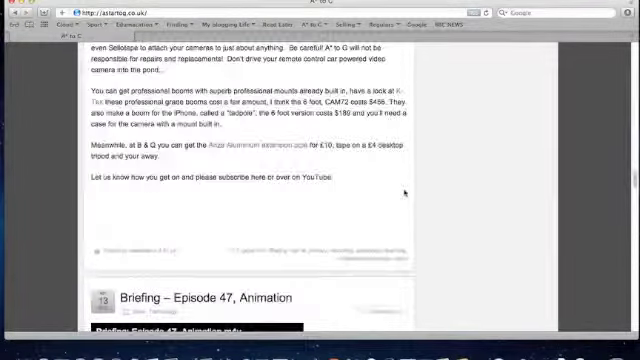
{"action": "scroll", "coordinate": [404, 193], "scroll_direction": "up", "scroll_amount": 5}
{"action": "scroll", "coordinate": [404, 193], "scroll_direction": "up", "scroll_amount": 5}
{"action": "scroll", "coordinate": [404, 193], "scroll_direction": "up", "scroll_amount": 10}
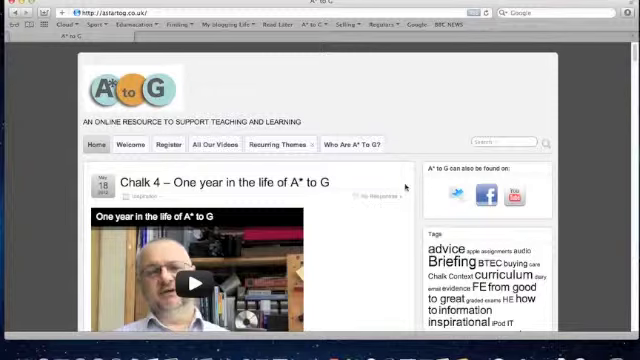
Go to the All Our Videos page listing episodes from Chalk 4 back to Episode 1.
{"action": "left_click", "coordinate": [213, 146]}
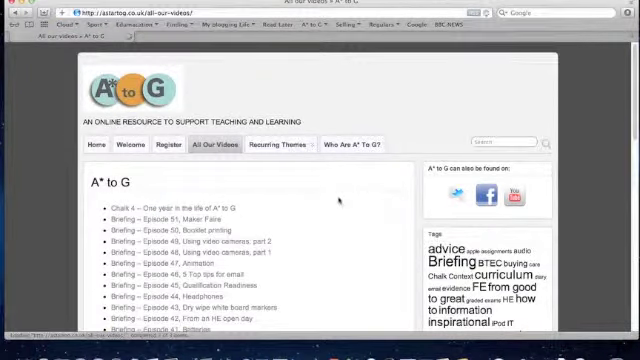
{"action": "scroll", "coordinate": [339, 200], "scroll_direction": "down", "scroll_amount": 1}
{"action": "scroll", "coordinate": [339, 200], "scroll_direction": "down", "scroll_amount": 1}
{"action": "scroll", "coordinate": [339, 201], "scroll_direction": "down", "scroll_amount": 1}
{"action": "scroll", "coordinate": [339, 200], "scroll_direction": "down", "scroll_amount": 2}
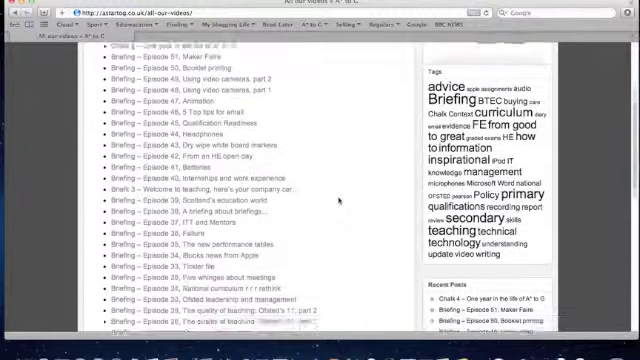
{"action": "scroll", "coordinate": [339, 200], "scroll_direction": "down", "scroll_amount": 2}
{"action": "scroll", "coordinate": [339, 200], "scroll_direction": "down", "scroll_amount": 5}
{"action": "scroll", "coordinate": [340, 201], "scroll_direction": "down", "scroll_amount": 1}
{"action": "scroll", "coordinate": [340, 201], "scroll_direction": "down", "scroll_amount": 1}
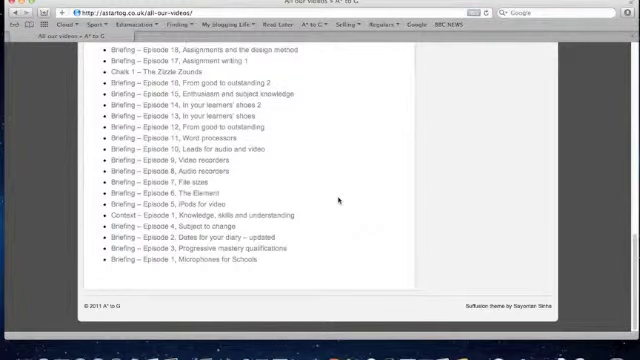
{"action": "scroll", "coordinate": [349, 206], "scroll_direction": "up", "scroll_amount": 3}
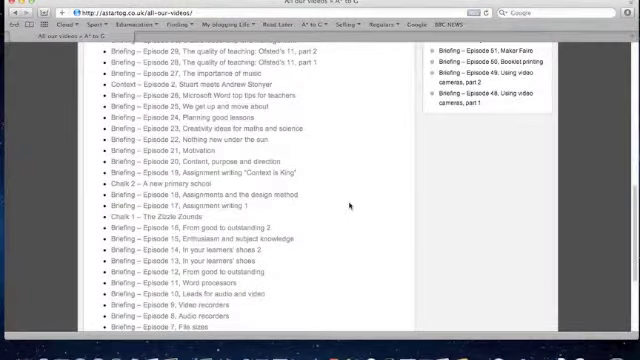
{"action": "scroll", "coordinate": [349, 206], "scroll_direction": "up", "scroll_amount": 3}
{"action": "scroll", "coordinate": [349, 206], "scroll_direction": "up", "scroll_amount": 2}
{"action": "scroll", "coordinate": [349, 206], "scroll_direction": "up", "scroll_amount": 2}
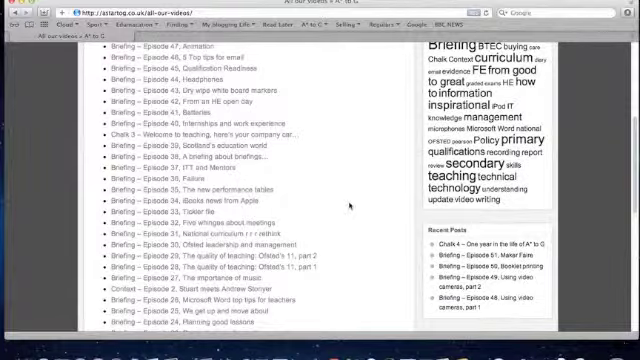
{"action": "scroll", "coordinate": [349, 206], "scroll_direction": "up", "scroll_amount": 2}
{"action": "scroll", "coordinate": [349, 206], "scroll_direction": "up", "scroll_amount": 2}
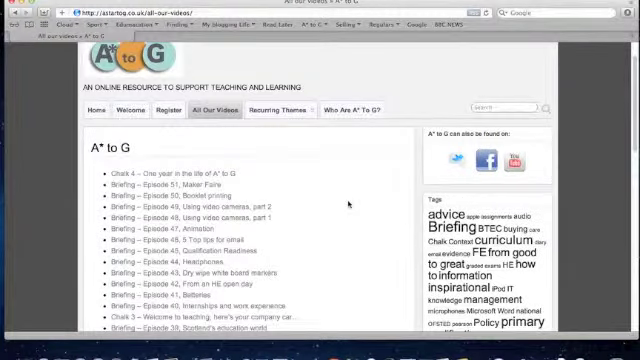
{"action": "scroll", "coordinate": [349, 206], "scroll_direction": "down", "scroll_amount": 2}
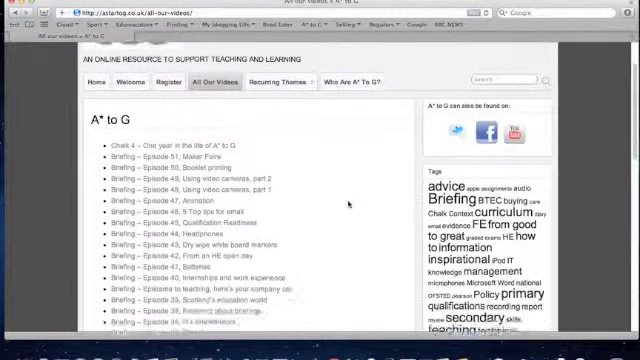
{"action": "scroll", "coordinate": [349, 206], "scroll_direction": "down", "scroll_amount": 2}
{"action": "scroll", "coordinate": [348, 204], "scroll_direction": "down", "scroll_amount": 3}
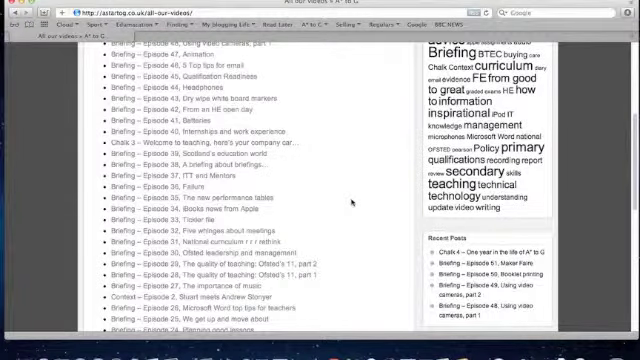
{"action": "scroll", "coordinate": [351, 203], "scroll_direction": "down", "scroll_amount": 2}
{"action": "scroll", "coordinate": [351, 203], "scroll_direction": "down", "scroll_amount": 3}
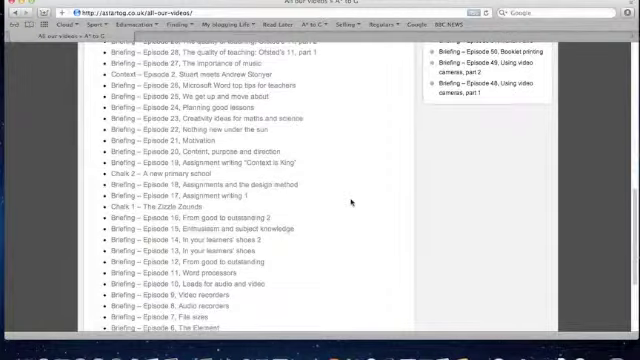
{"action": "scroll", "coordinate": [350, 203], "scroll_direction": "up", "scroll_amount": 5}
{"action": "scroll", "coordinate": [350, 203], "scroll_direction": "up", "scroll_amount": 4}
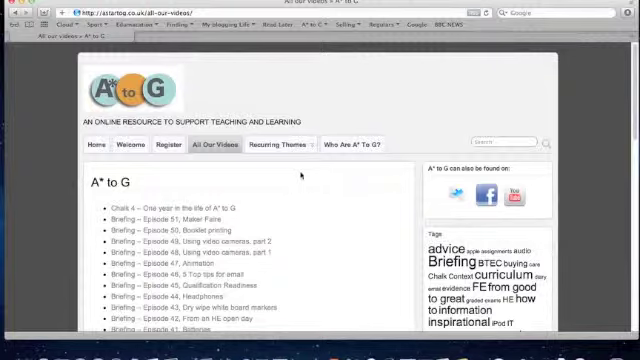
{"action": "mouse_move", "coordinate": [277, 145]}
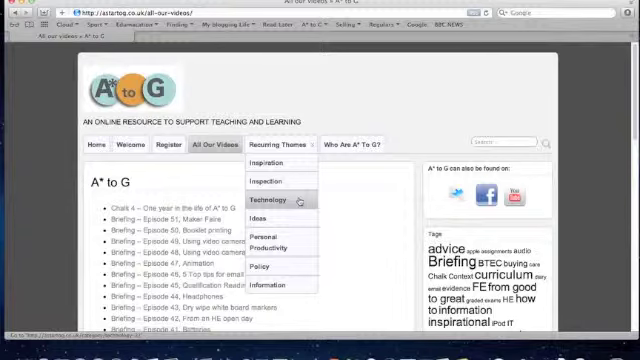
{"action": "left_click", "coordinate": [276, 203]}
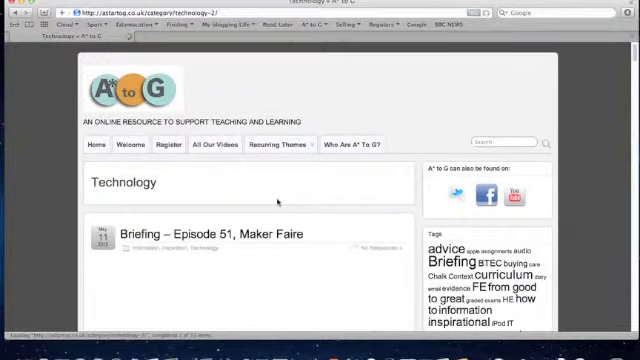
{"action": "scroll", "coordinate": [277, 202], "scroll_direction": "down", "scroll_amount": 2}
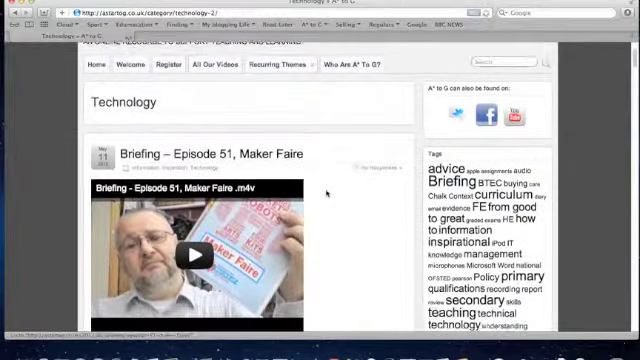
{"action": "scroll", "coordinate": [326, 193], "scroll_direction": "down", "scroll_amount": 3}
{"action": "scroll", "coordinate": [326, 193], "scroll_direction": "down", "scroll_amount": 5}
{"action": "scroll", "coordinate": [326, 193], "scroll_direction": "down", "scroll_amount": 3}
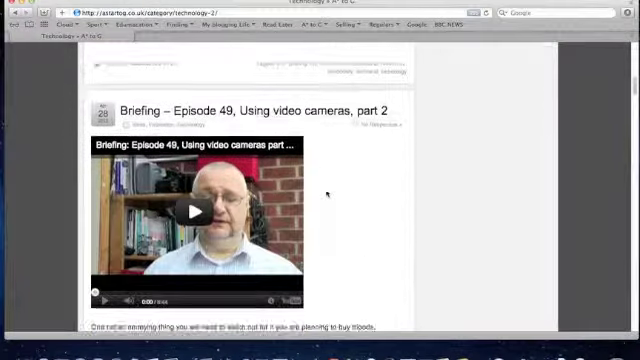
{"action": "scroll", "coordinate": [326, 193], "scroll_direction": "down", "scroll_amount": 3}
{"action": "scroll", "coordinate": [326, 193], "scroll_direction": "up", "scroll_amount": 5}
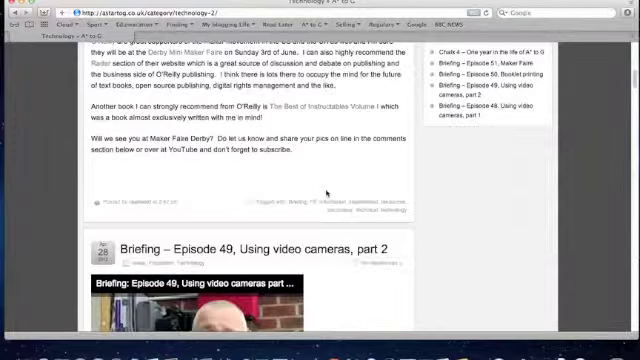
{"action": "scroll", "coordinate": [326, 193], "scroll_direction": "up", "scroll_amount": 5}
{"action": "scroll", "coordinate": [326, 193], "scroll_direction": "up", "scroll_amount": 5}
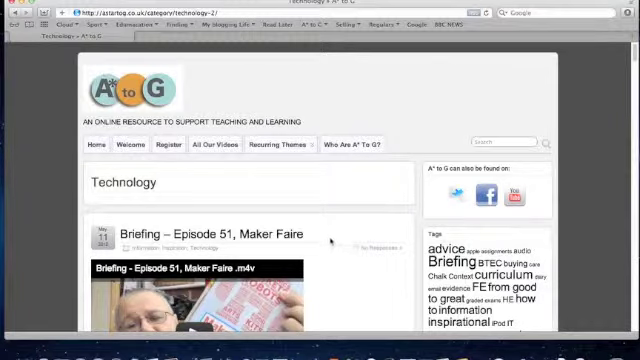
{"action": "scroll", "coordinate": [338, 233], "scroll_direction": "down", "scroll_amount": 1}
{"action": "scroll", "coordinate": [338, 232], "scroll_direction": "down", "scroll_amount": 4}
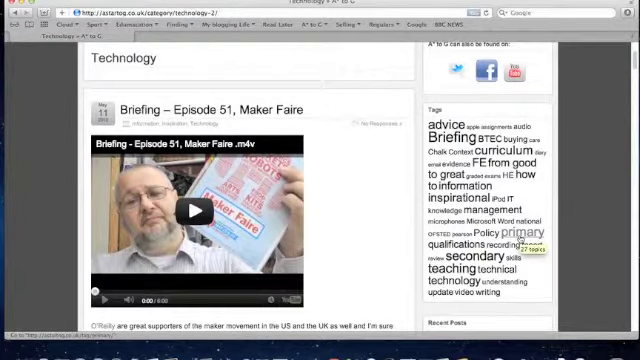
Show the posts tagged 'primary' from the Tags cloud.
{"action": "left_click", "coordinate": [522, 234]}
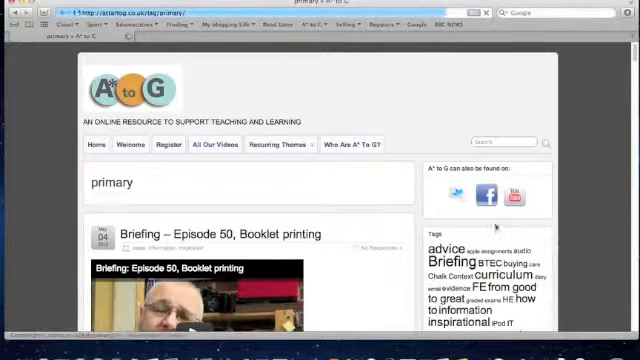
{"action": "scroll", "coordinate": [375, 208], "scroll_direction": "down", "scroll_amount": 1}
{"action": "scroll", "coordinate": [375, 208], "scroll_direction": "down", "scroll_amount": 3}
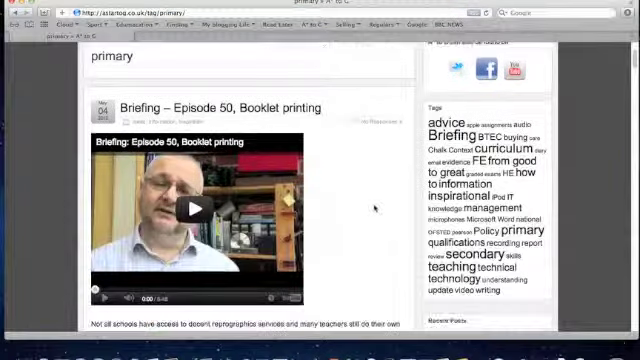
{"action": "scroll", "coordinate": [375, 208], "scroll_direction": "down", "scroll_amount": 3}
{"action": "scroll", "coordinate": [375, 208], "scroll_direction": "down", "scroll_amount": 3}
{"action": "scroll", "coordinate": [375, 208], "scroll_direction": "down", "scroll_amount": 3}
{"action": "scroll", "coordinate": [375, 208], "scroll_direction": "down", "scroll_amount": 3}
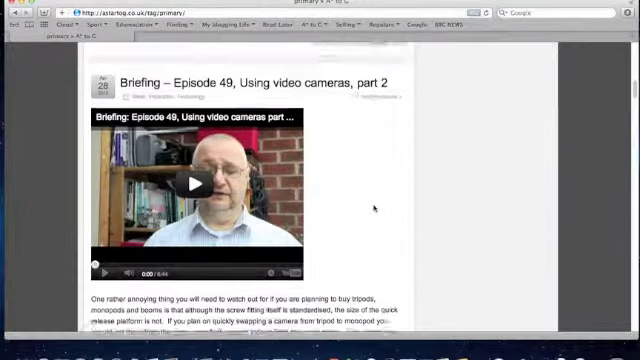
{"action": "scroll", "coordinate": [375, 208], "scroll_direction": "down", "scroll_amount": 1}
{"action": "scroll", "coordinate": [375, 208], "scroll_direction": "down", "scroll_amount": 3}
{"action": "scroll", "coordinate": [375, 208], "scroll_direction": "down", "scroll_amount": 3}
{"action": "scroll", "coordinate": [375, 208], "scroll_direction": "down", "scroll_amount": 2}
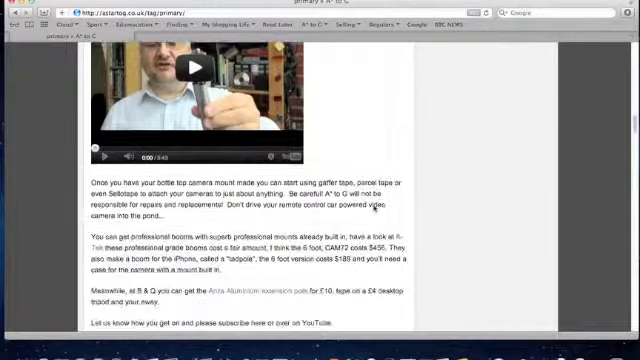
{"action": "scroll", "coordinate": [375, 208], "scroll_direction": "down", "scroll_amount": 3}
{"action": "scroll", "coordinate": [375, 208], "scroll_direction": "down", "scroll_amount": 2}
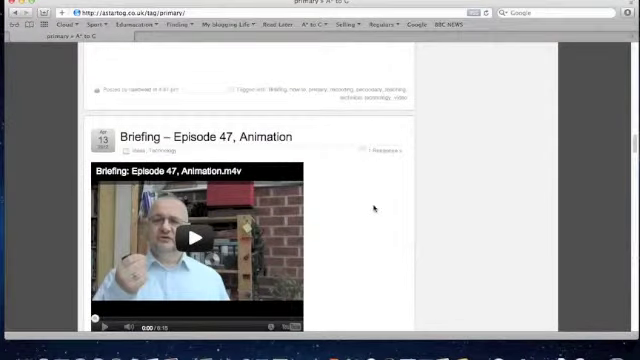
{"action": "scroll", "coordinate": [375, 208], "scroll_direction": "up", "scroll_amount": 5}
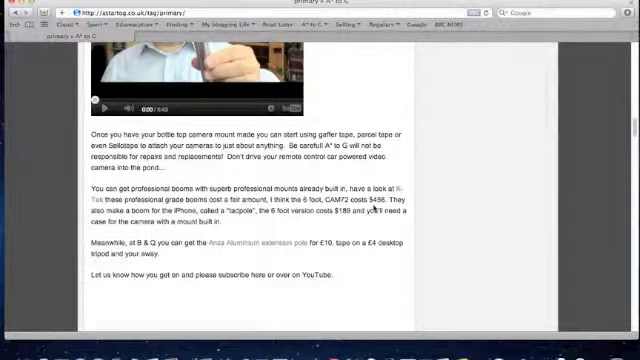
{"action": "scroll", "coordinate": [375, 208], "scroll_direction": "up", "scroll_amount": 5}
{"action": "scroll", "coordinate": [375, 208], "scroll_direction": "up", "scroll_amount": 5}
{"action": "scroll", "coordinate": [375, 208], "scroll_direction": "up", "scroll_amount": 5}
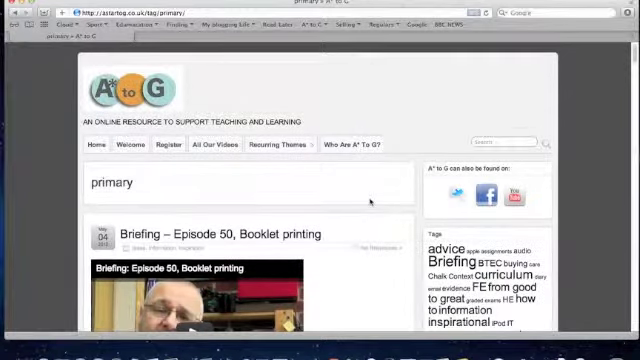
{"action": "scroll", "coordinate": [370, 202], "scroll_direction": "down", "scroll_amount": 3}
{"action": "scroll", "coordinate": [370, 202], "scroll_direction": "down", "scroll_amount": 4}
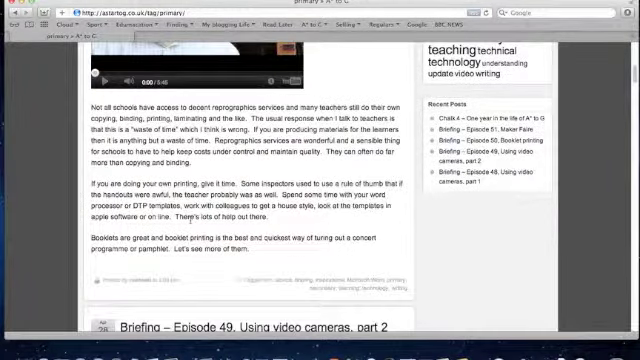
{"action": "scroll", "coordinate": [210, 218], "scroll_direction": "up", "scroll_amount": 1}
{"action": "scroll", "coordinate": [210, 218], "scroll_direction": "up", "scroll_amount": 5}
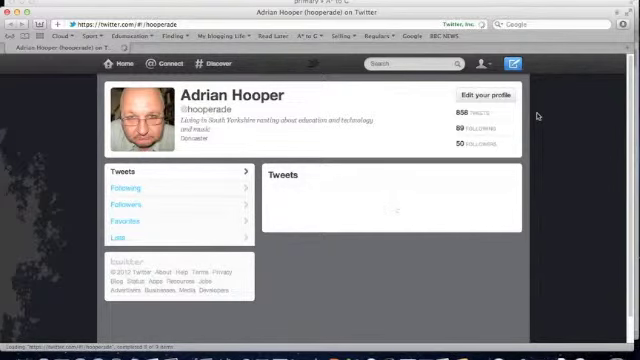
{"action": "scroll", "coordinate": [537, 116], "scroll_direction": "down", "scroll_amount": 1}
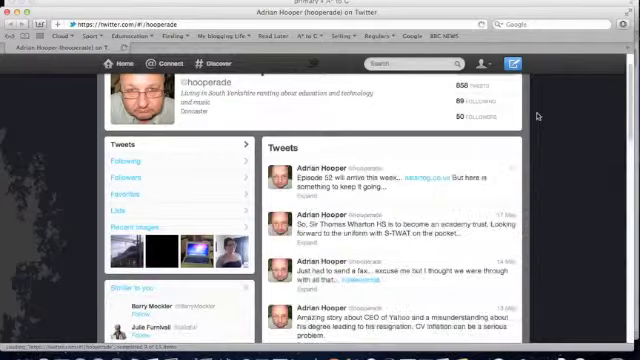
{"action": "scroll", "coordinate": [537, 116], "scroll_direction": "up", "scroll_amount": 2}
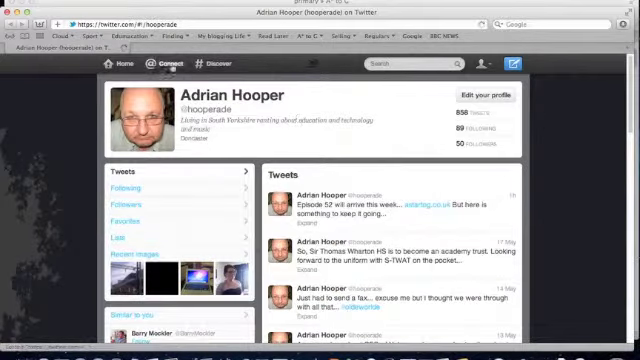
Go back from the Twitter profile to the A* to G primary tag page.
{"action": "left_click", "coordinate": [8, 12]}
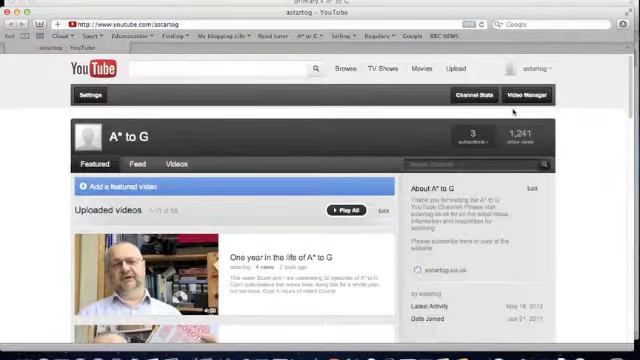
{"action": "scroll", "coordinate": [553, 150], "scroll_direction": "down", "scroll_amount": 5}
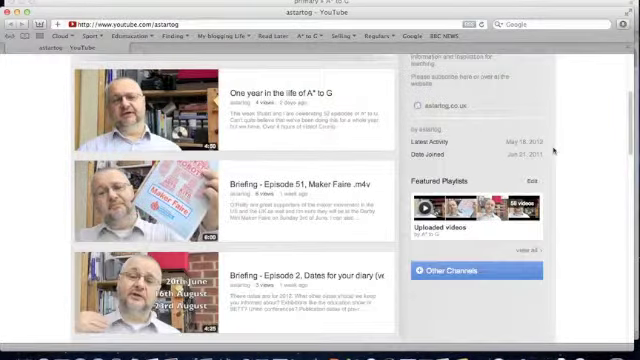
{"action": "scroll", "coordinate": [553, 150], "scroll_direction": "down", "scroll_amount": 5}
{"action": "scroll", "coordinate": [553, 150], "scroll_direction": "down", "scroll_amount": 5}
{"action": "scroll", "coordinate": [553, 150], "scroll_direction": "down", "scroll_amount": 5}
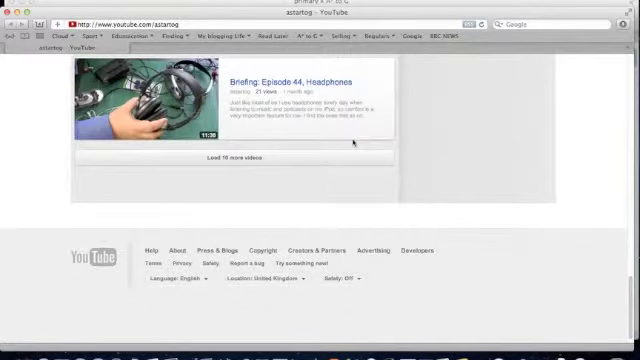
{"action": "scroll", "coordinate": [290, 172], "scroll_direction": "up", "scroll_amount": 5}
{"action": "scroll", "coordinate": [290, 172], "scroll_direction": "up", "scroll_amount": 5}
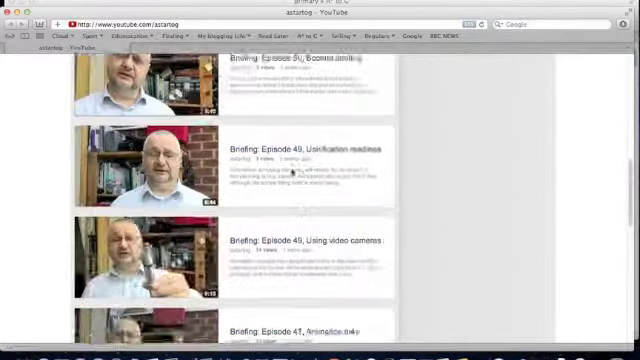
{"action": "scroll", "coordinate": [290, 172], "scroll_direction": "up", "scroll_amount": 5}
{"action": "scroll", "coordinate": [290, 172], "scroll_direction": "up", "scroll_amount": 5}
{"action": "scroll", "coordinate": [289, 168], "scroll_direction": "up", "scroll_amount": 2}
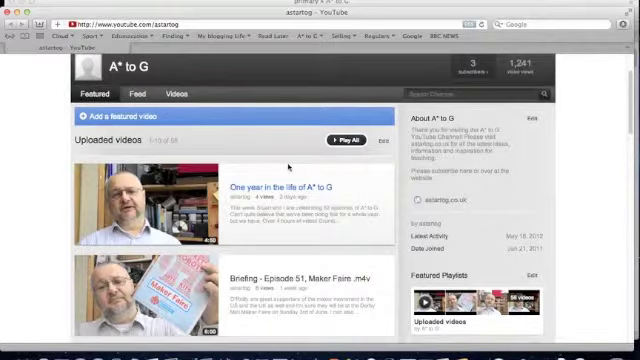
{"action": "scroll", "coordinate": [288, 167], "scroll_direction": "up", "scroll_amount": 3}
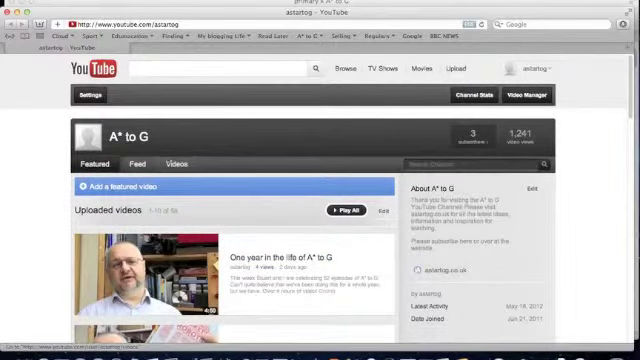